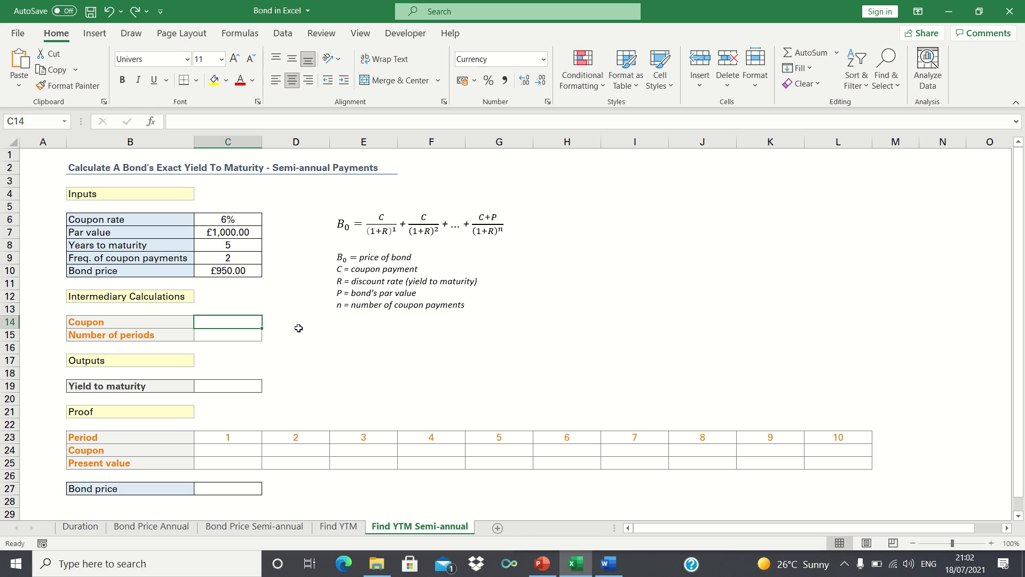
- Enter =C6*C7/C9 in C14 to give a semi-annual coupon of £30.00
text(=)
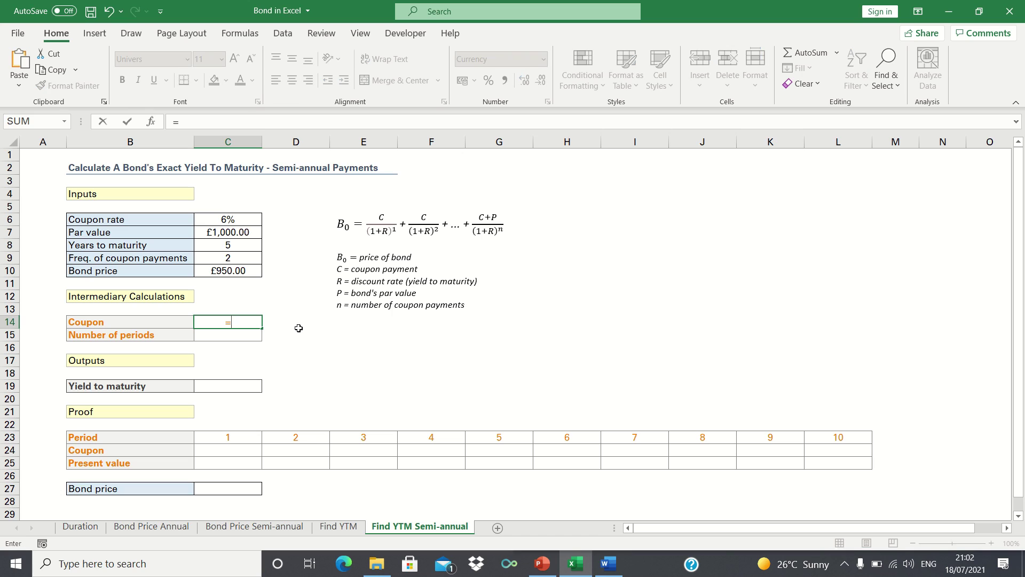
click(241, 219)
text(*)
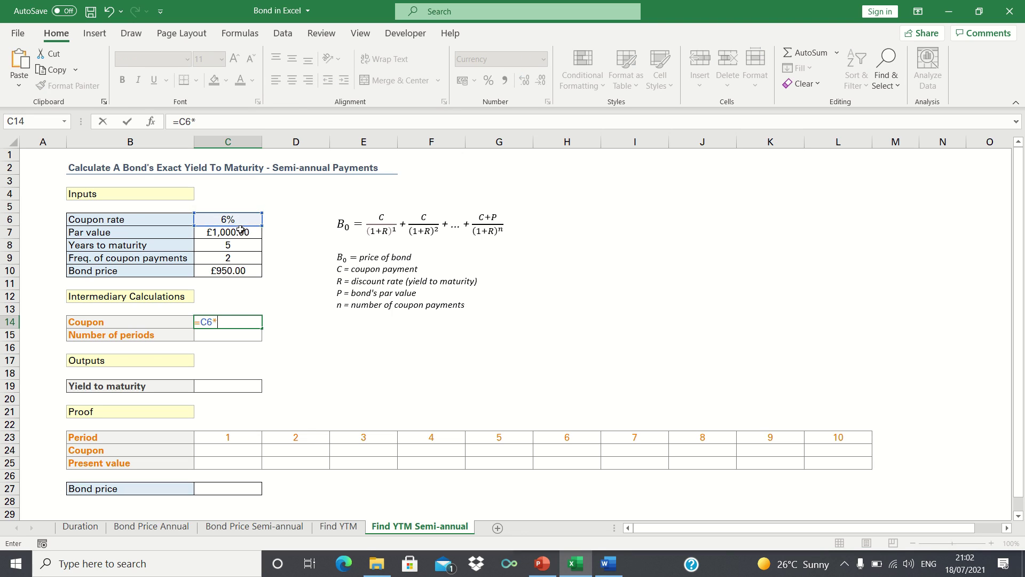
click(242, 230)
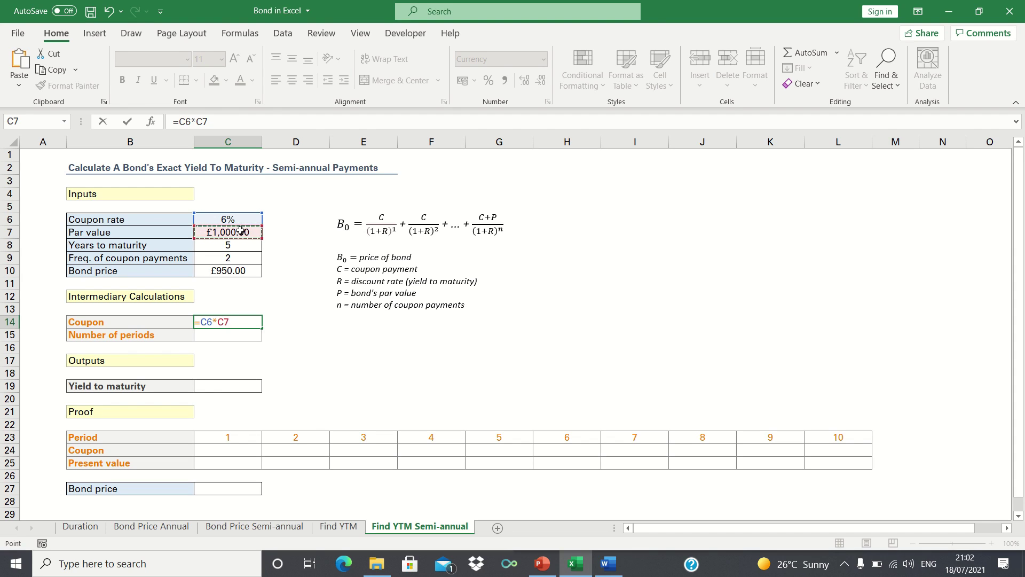
text(/)
click(238, 258)
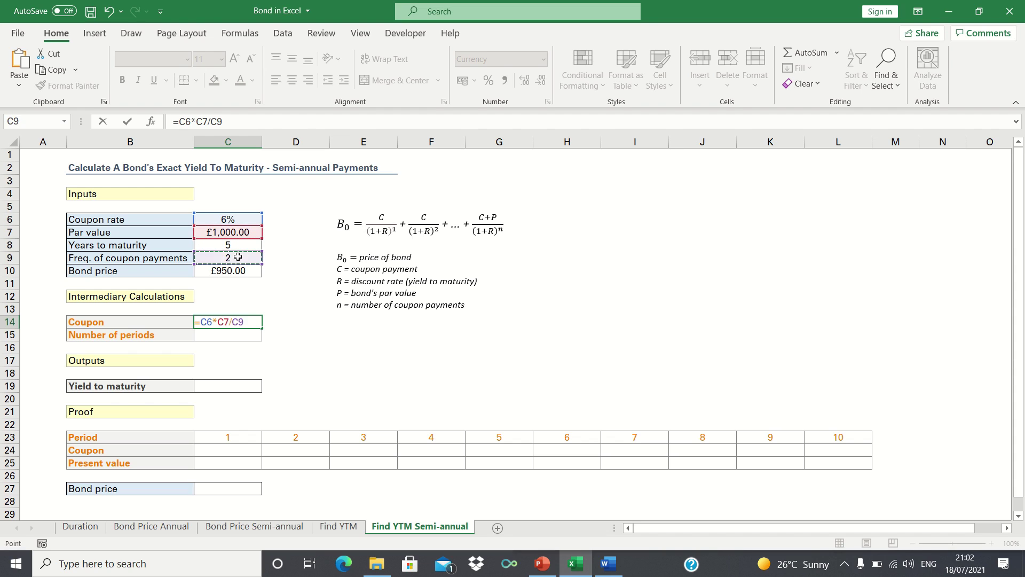
key(Return)
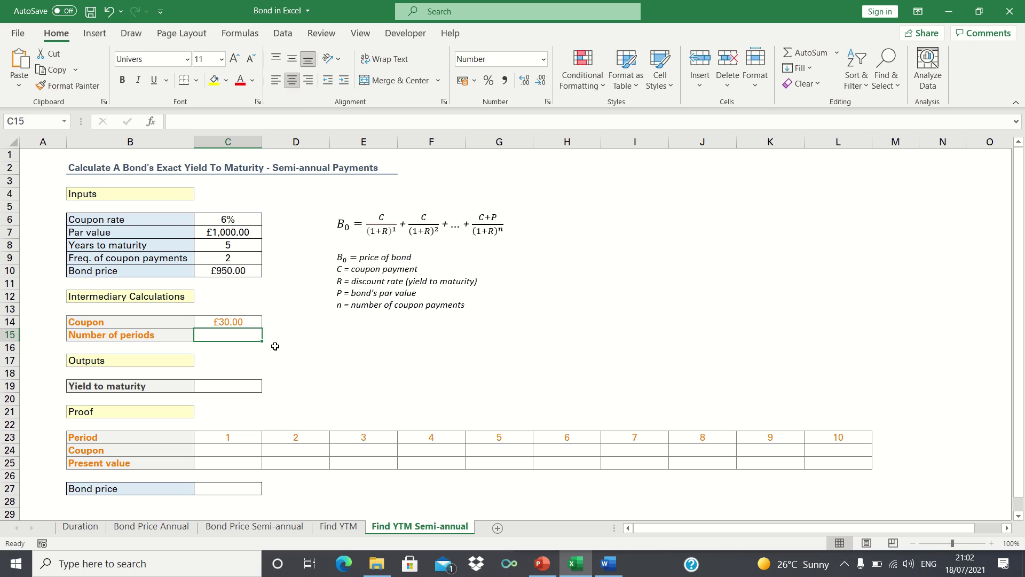
- Enter =C8*C9 in C15 to give 10 payment periods
text(=)
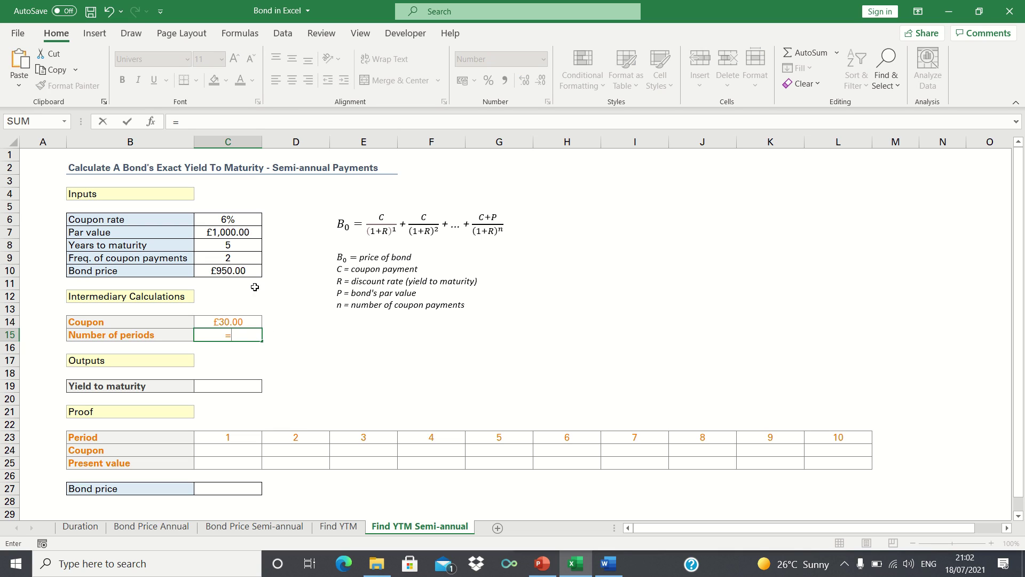
click(236, 243)
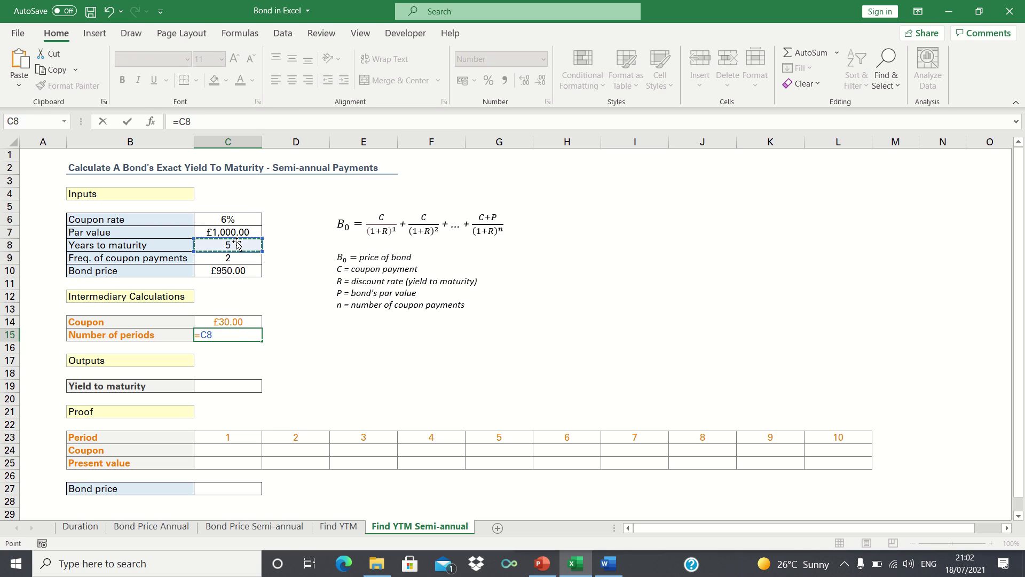
text(*)
click(236, 257)
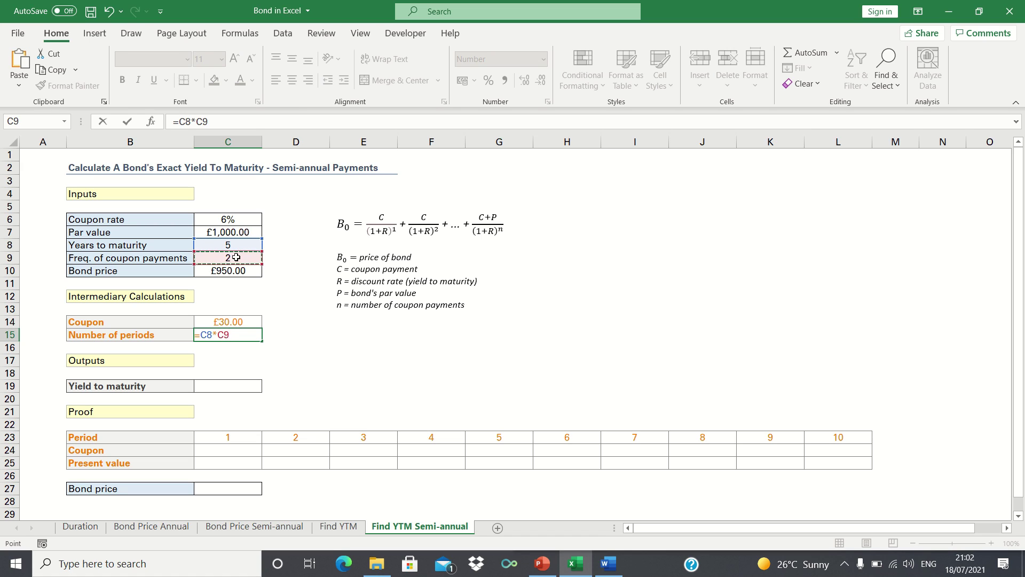
key(Return)
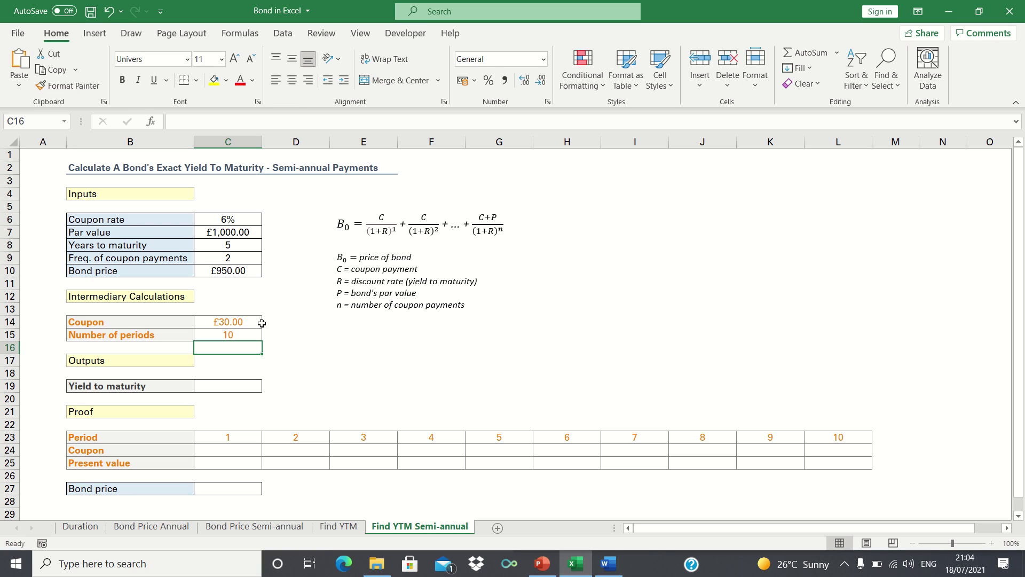
- Enter =RATE(C15,C14,-C10,C7)*C9 in C19, giving a 7.21% annual yield to maturity
click(236, 384)
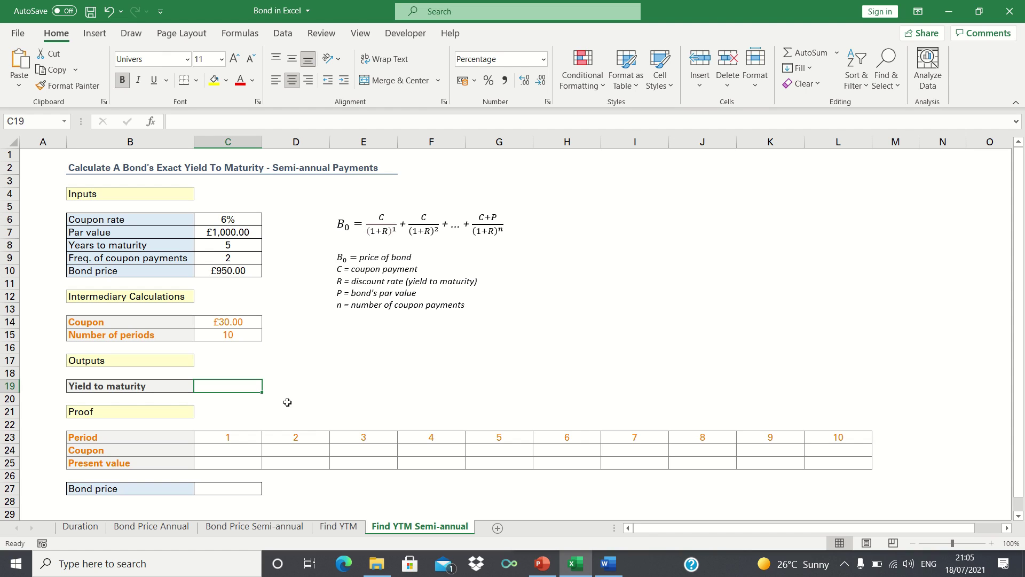
text(=RATE()
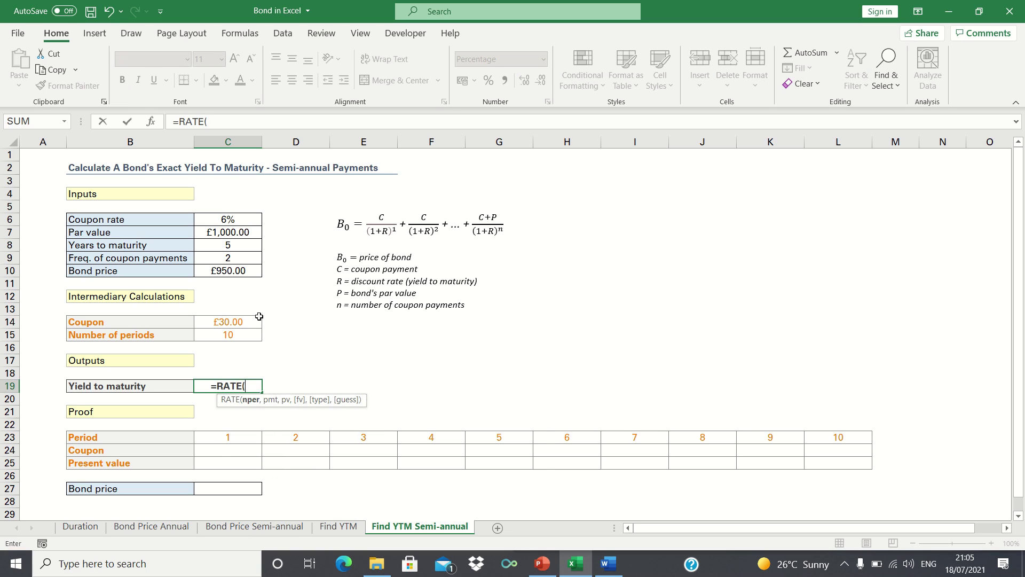
click(240, 334)
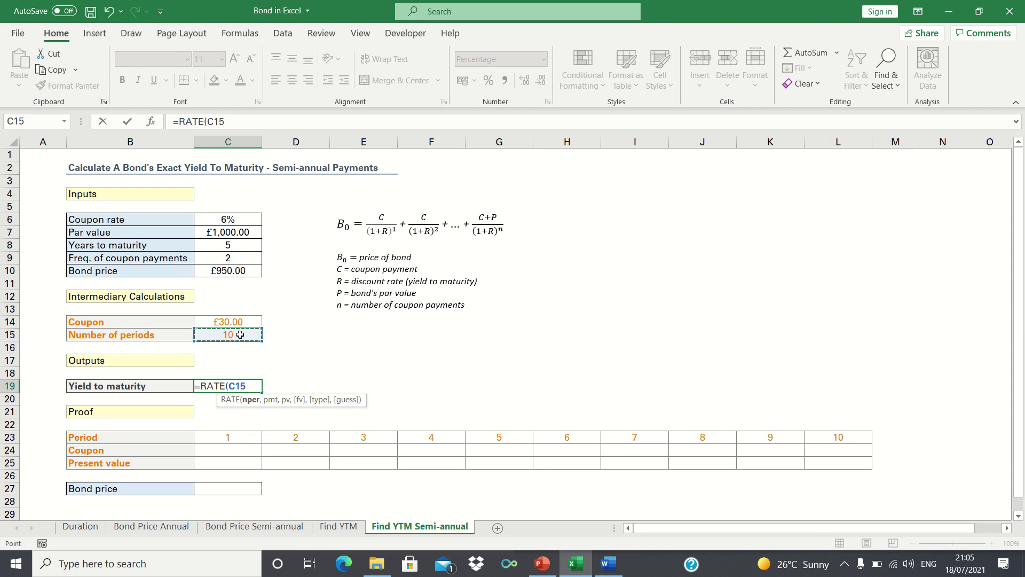
text(,)
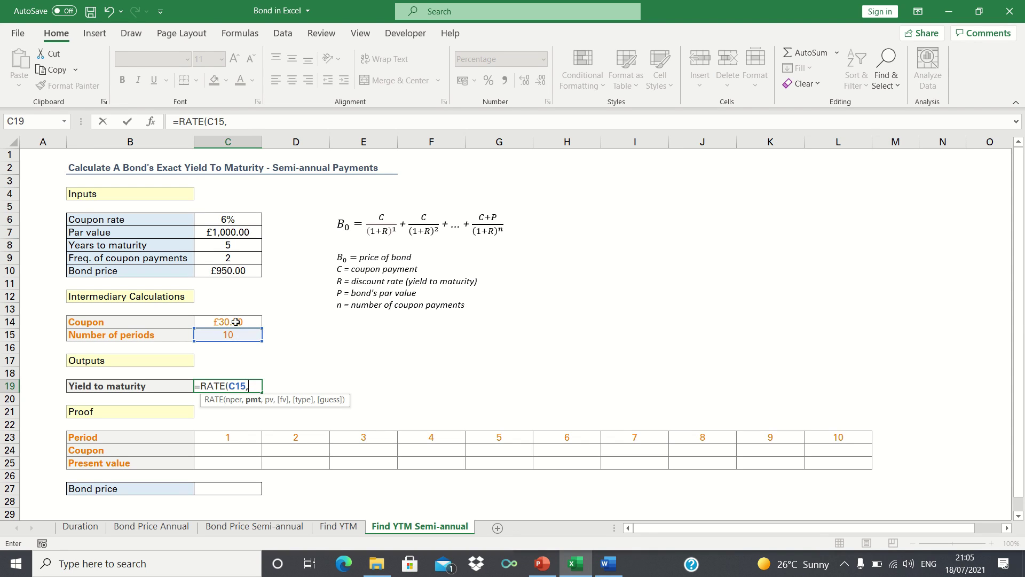
click(235, 319)
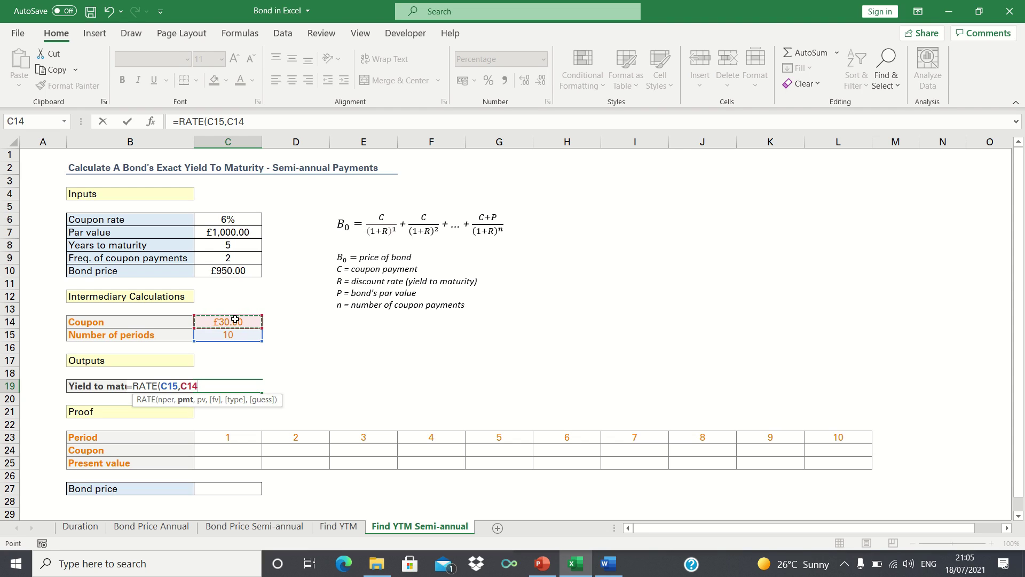
text(,)
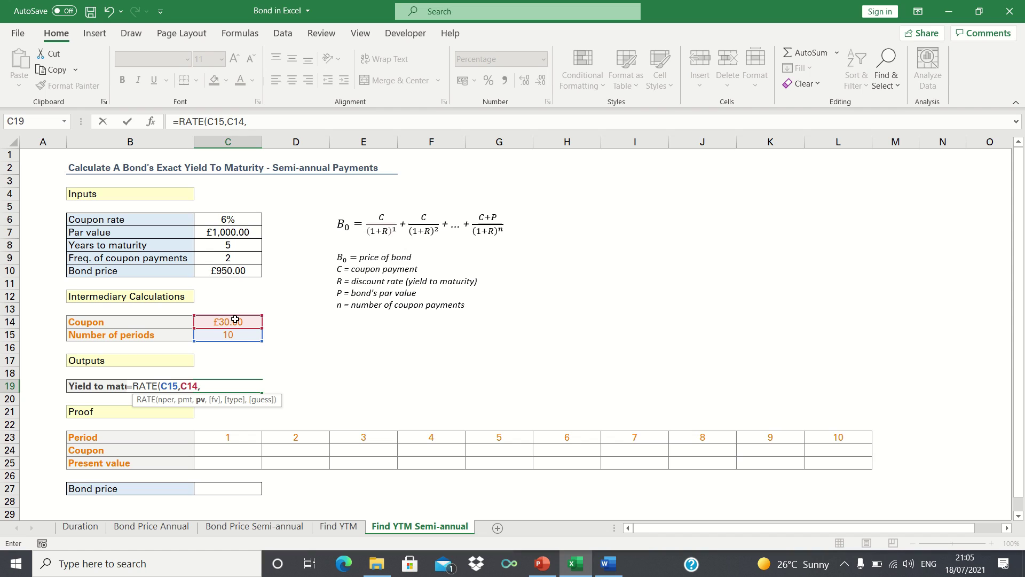
text(-)
click(238, 272)
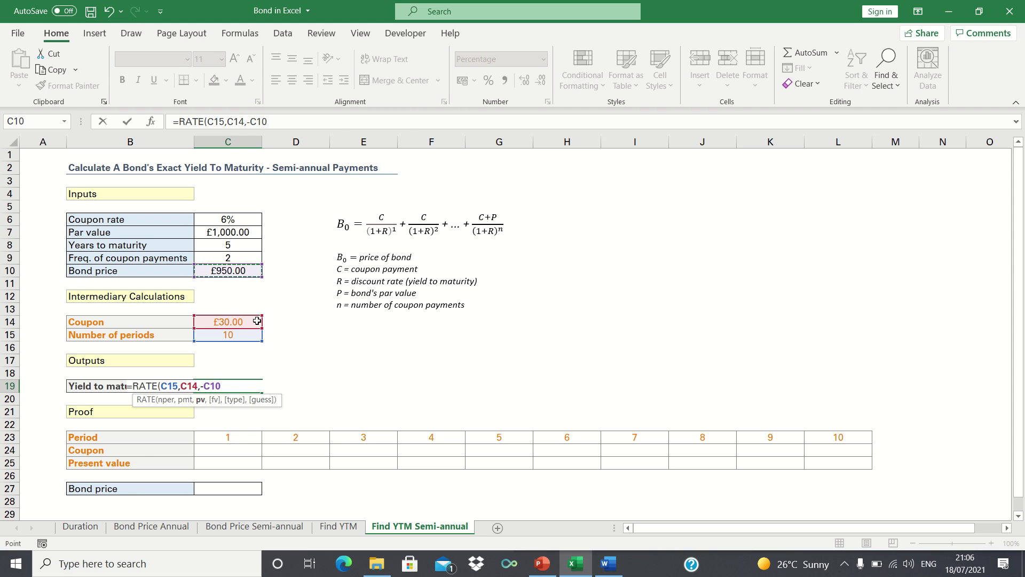
text(,)
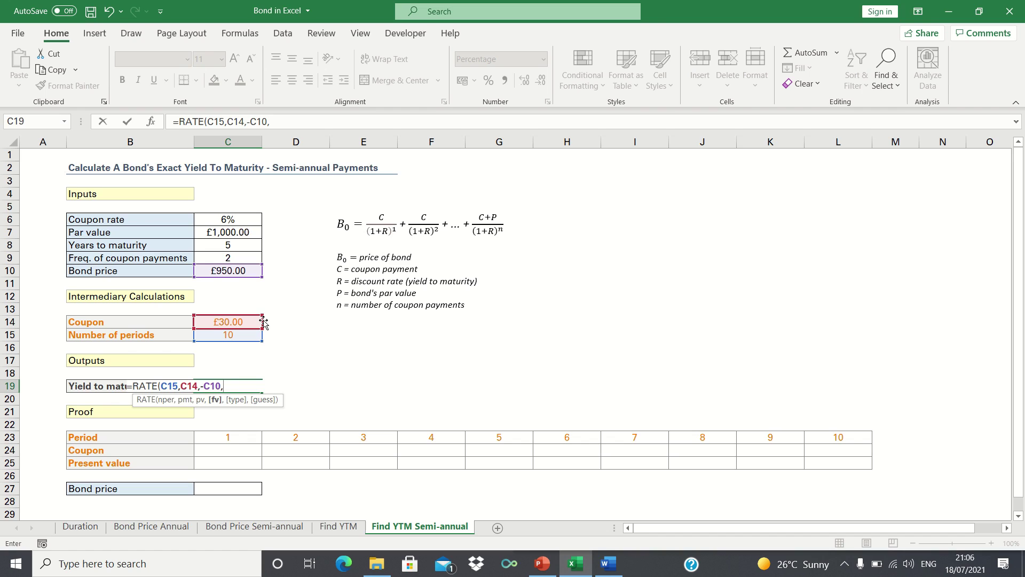
click(244, 231)
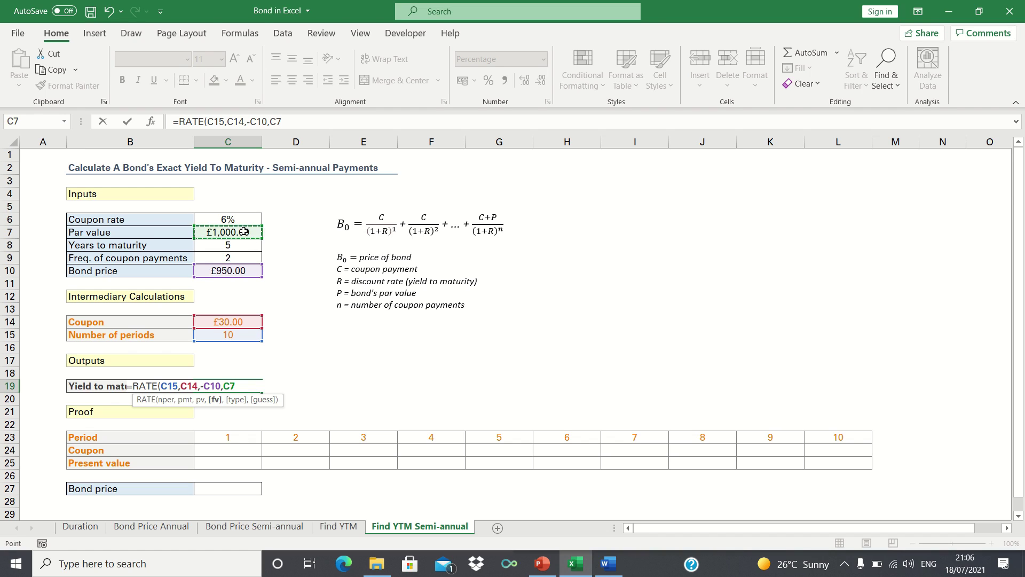
text())
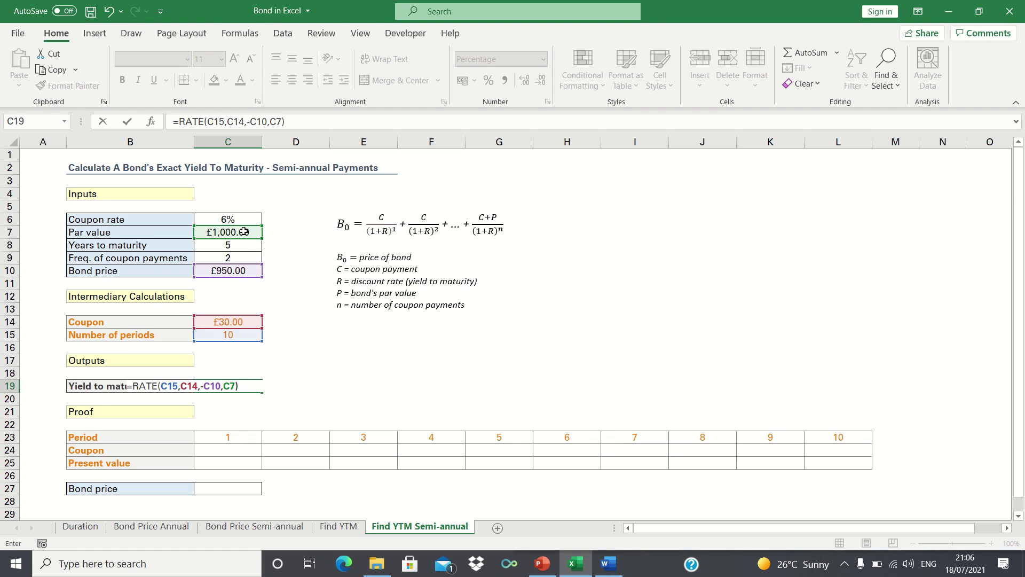
text(*)
click(242, 258)
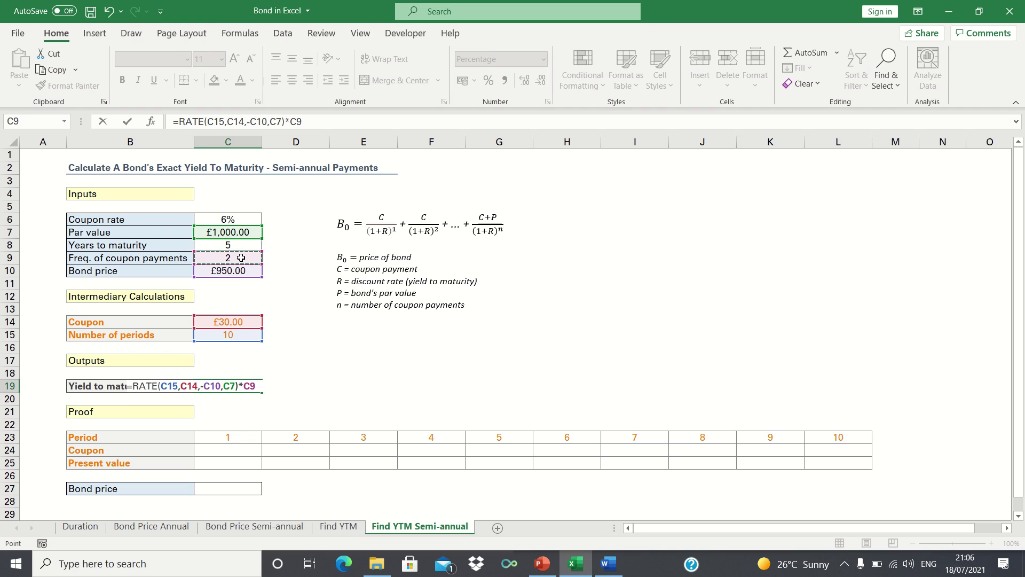
key(Return)
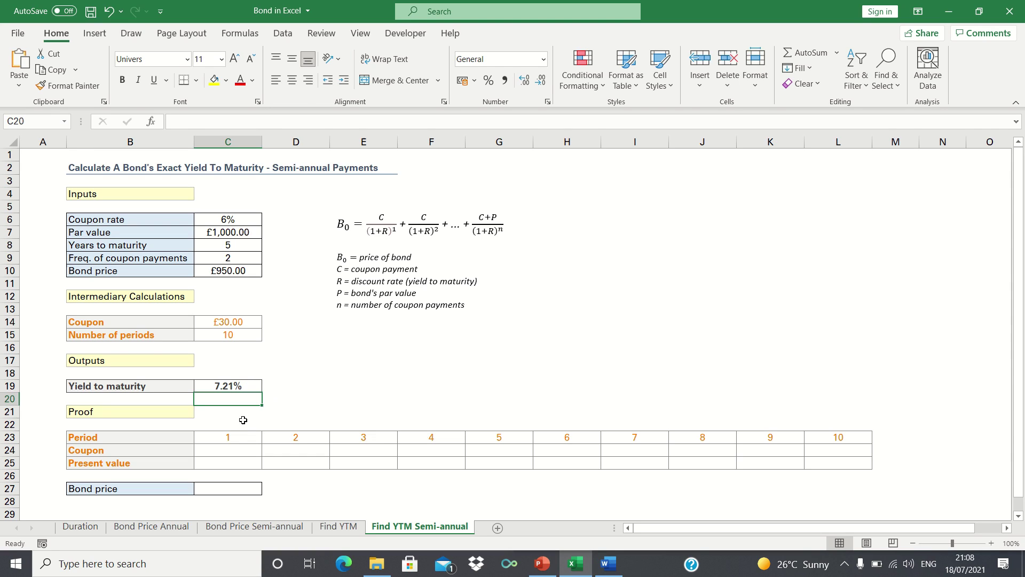
- Fill the proof table's Coupon row C24:L24 with the absolute reference =$C$14 (£30.00)
click(230, 450)
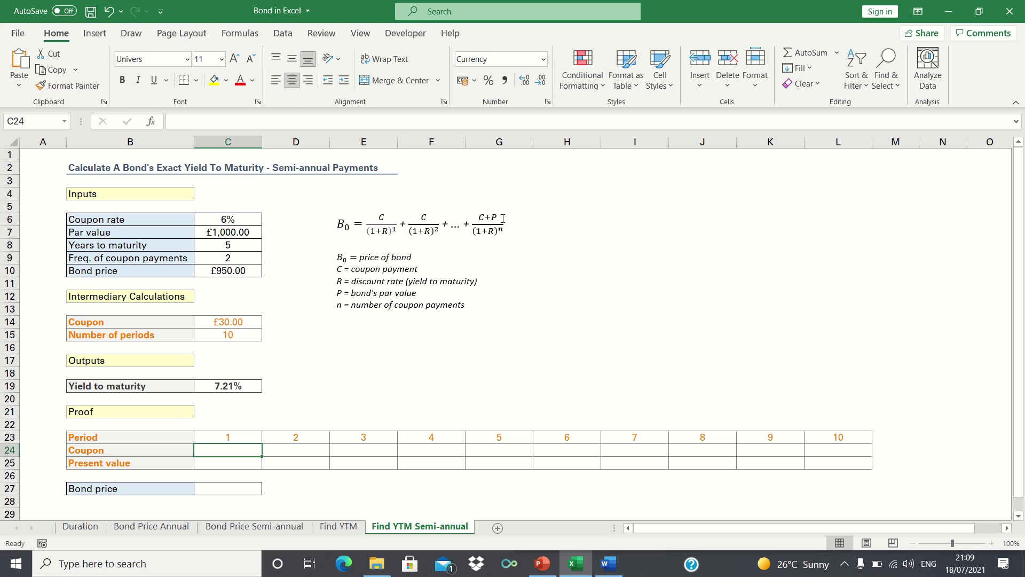
text(=)
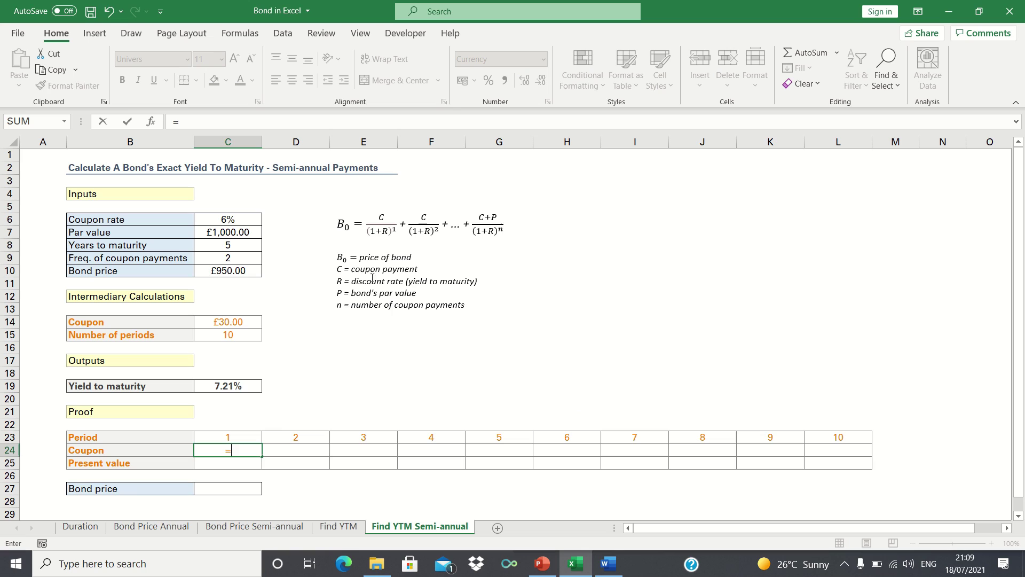
click(229, 321)
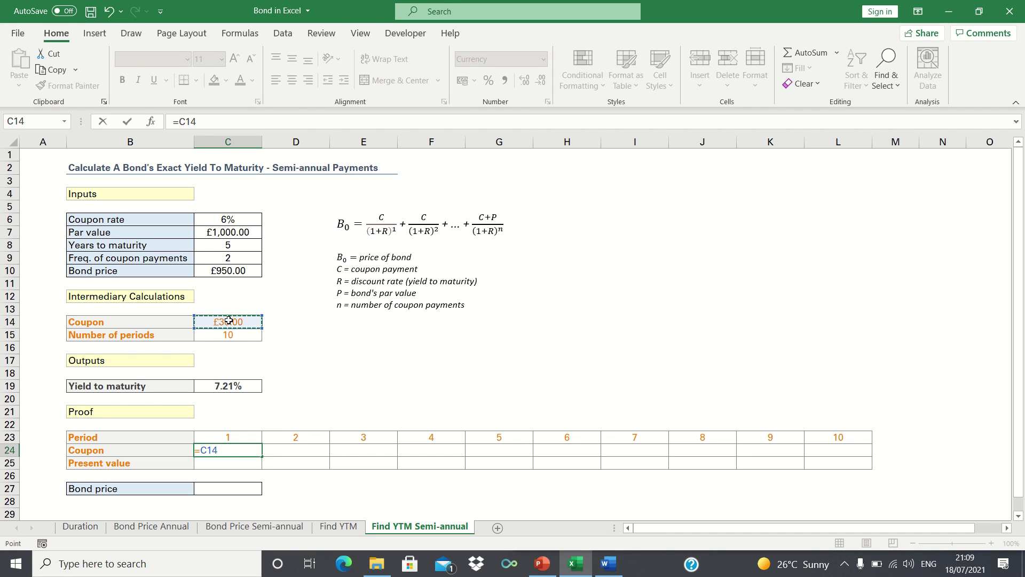
key(F4)
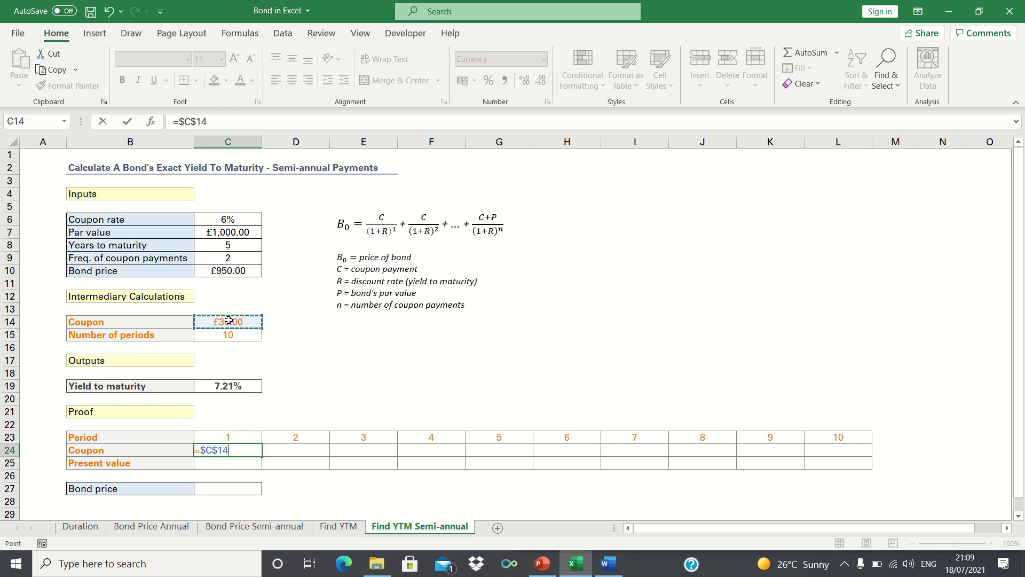
key(Return)
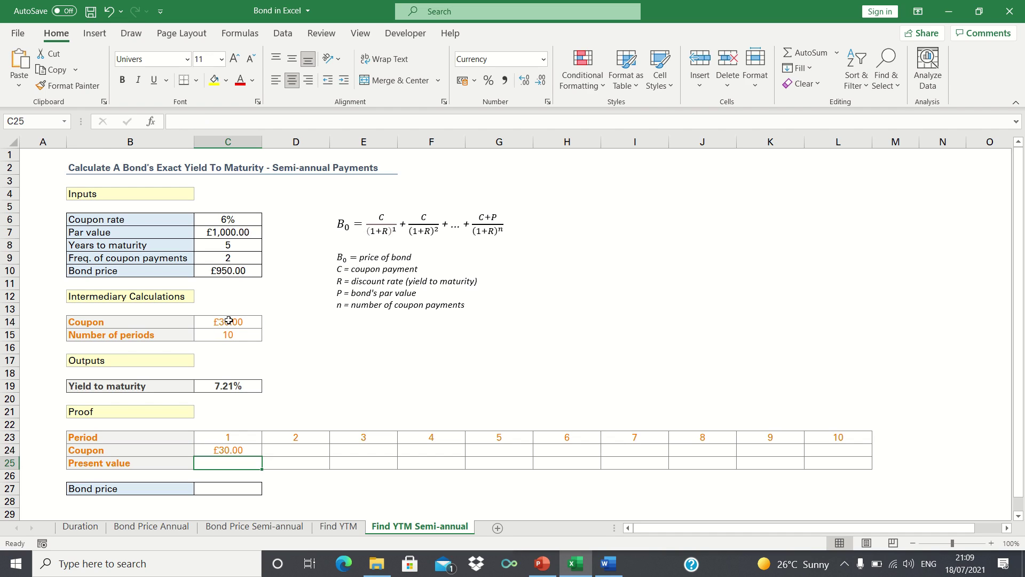
click(251, 450)
drag(262, 456, 846, 447)
click(841, 447)
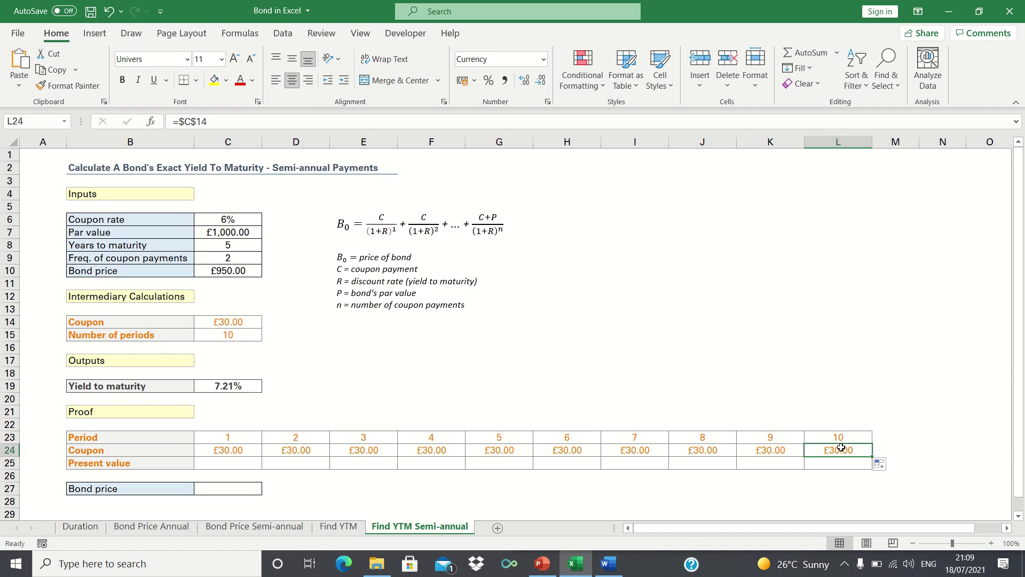
- Change L24 to =$C$14+C7 so period 10 shows £1,030.00
click(290, 123)
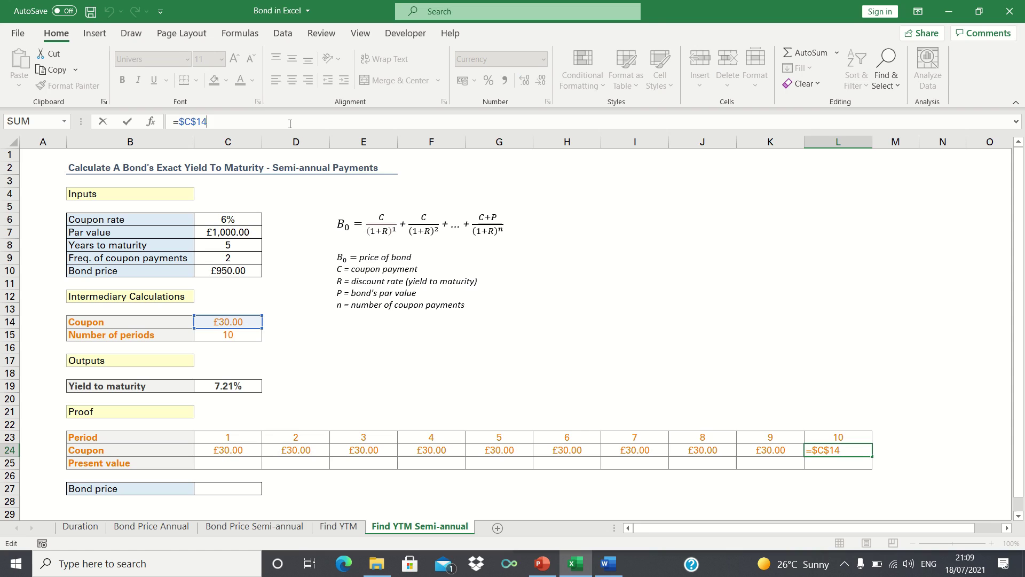
text(+)
click(228, 231)
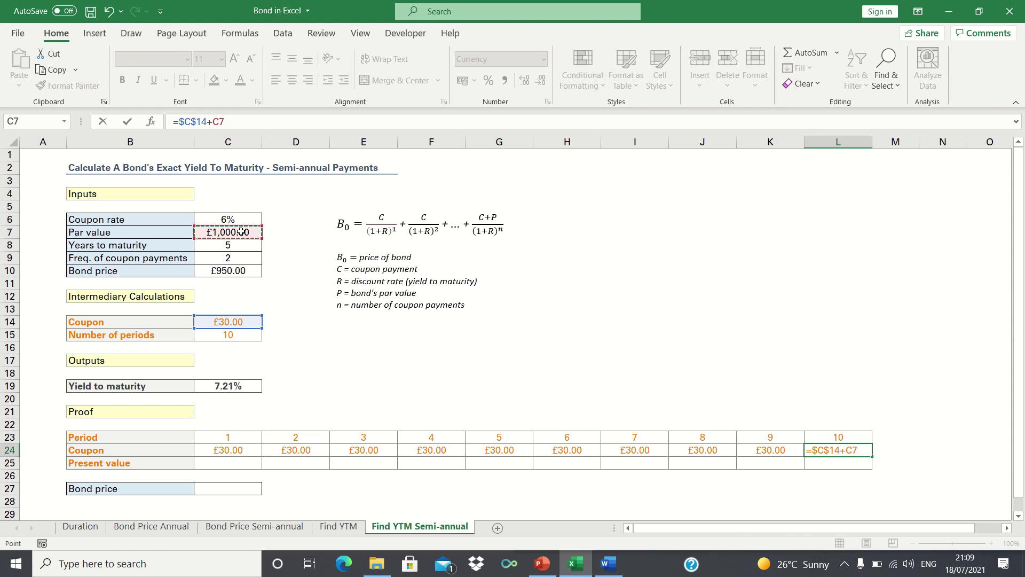
key(Return)
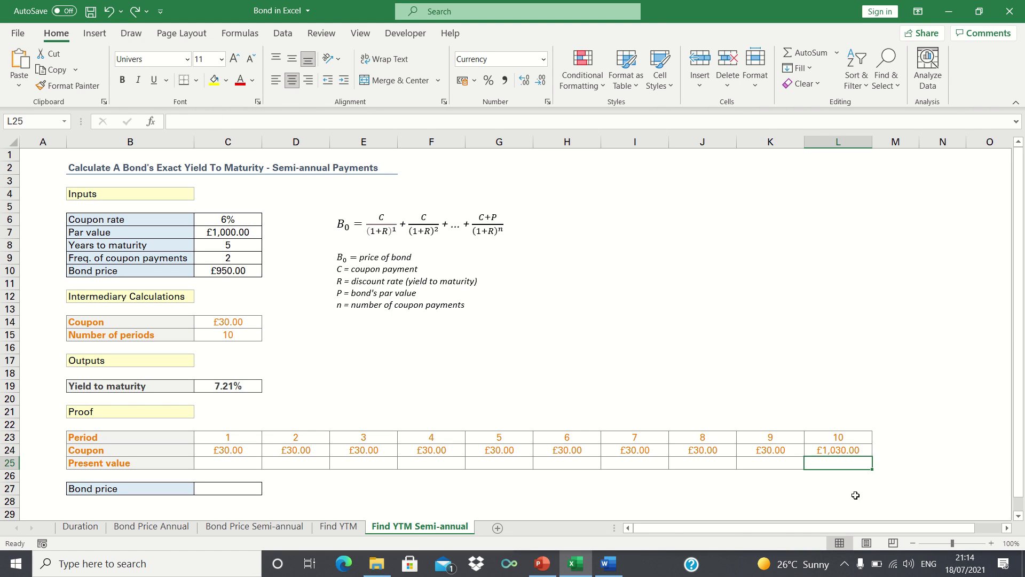
- Enter =C24/(1+$C$19/$C$9)^C23 in C25, giving a period 1 present value of £28.96
key(ctrl+Left)
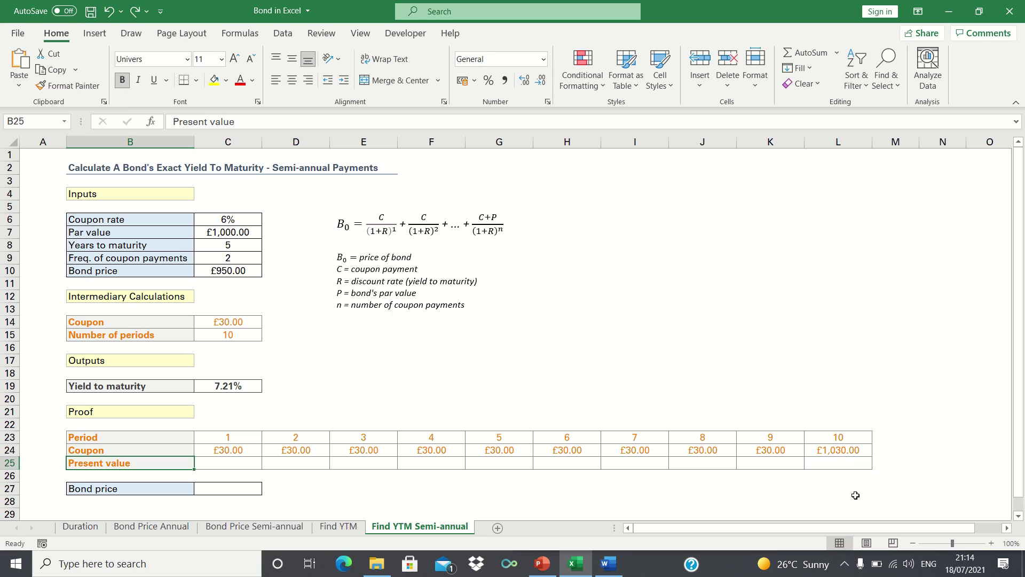
key(Right)
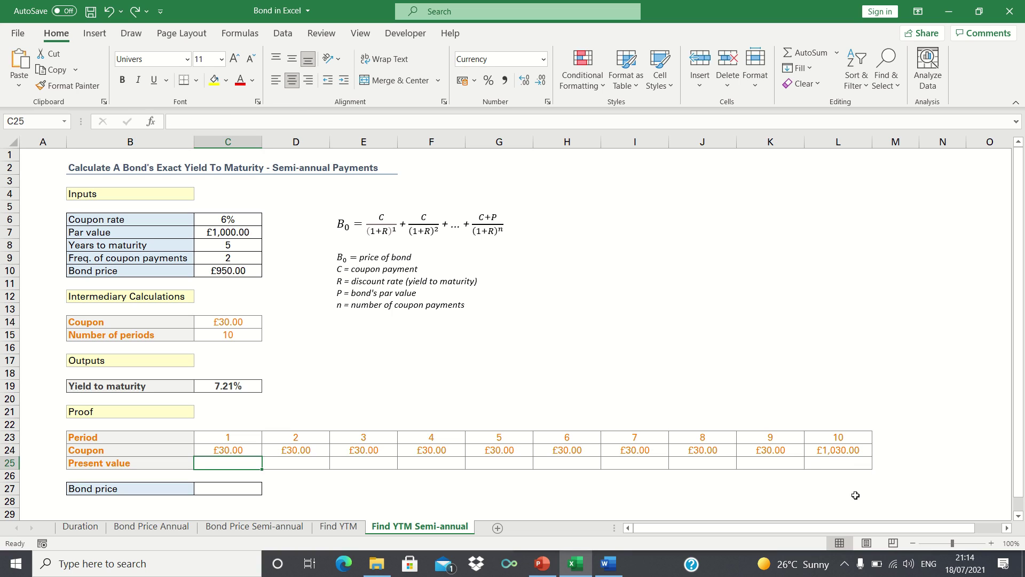
text(=)
key(Up)
text(/)
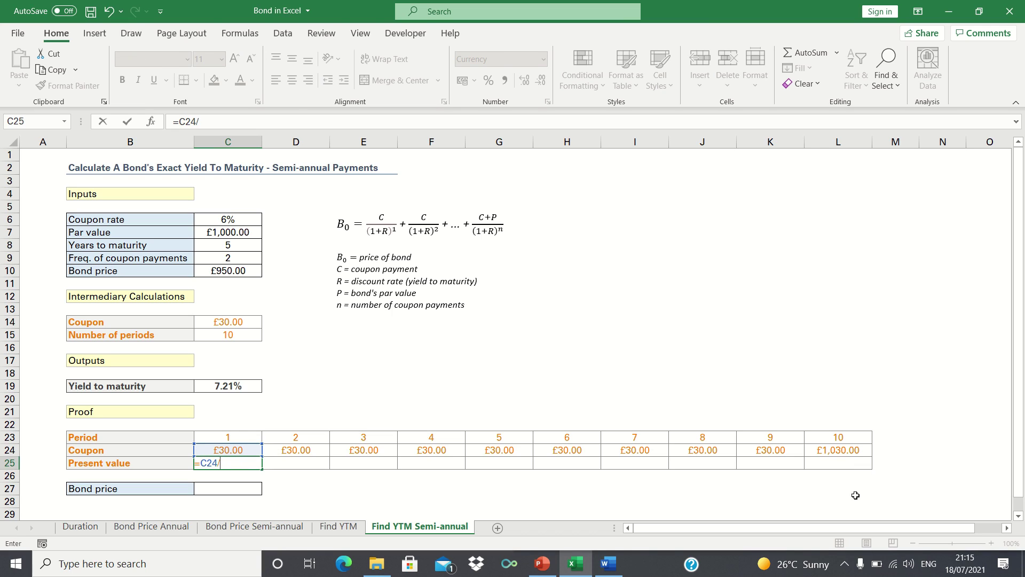
text((1+)
click(243, 386)
text(/)
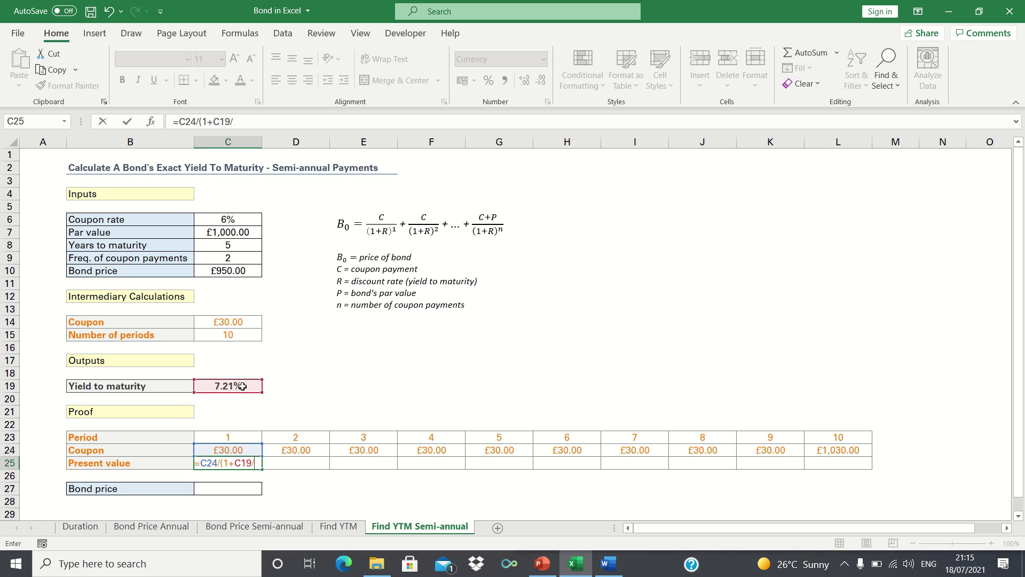
click(239, 259)
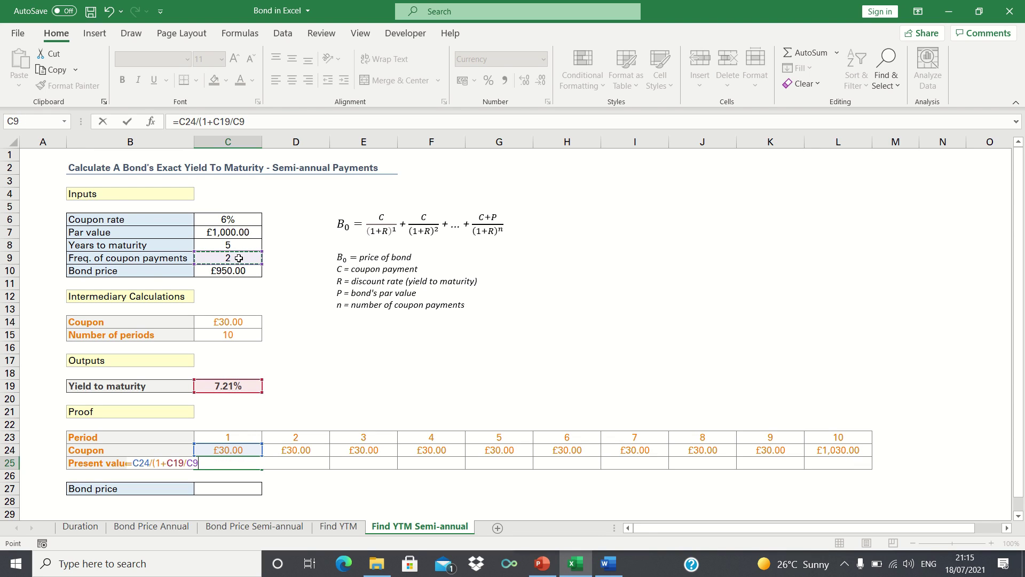
text())
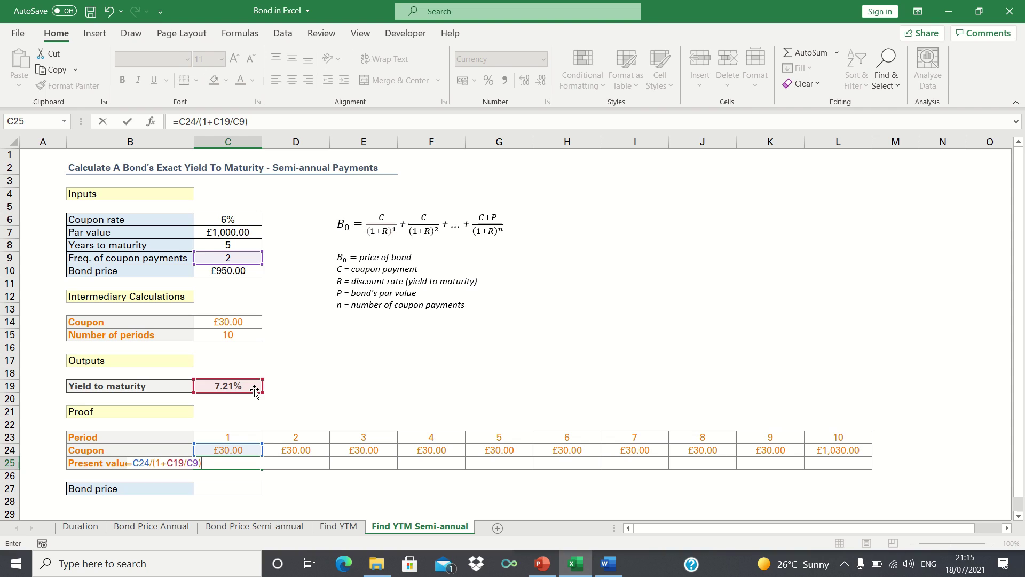
text(^)
click(230, 437)
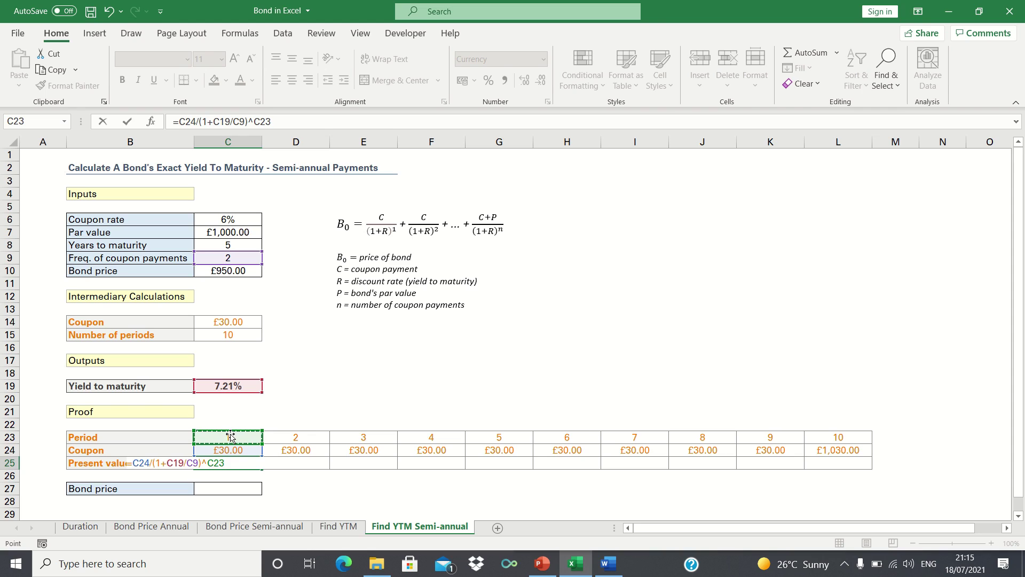
drag(214, 122, 246, 124)
key(F4)
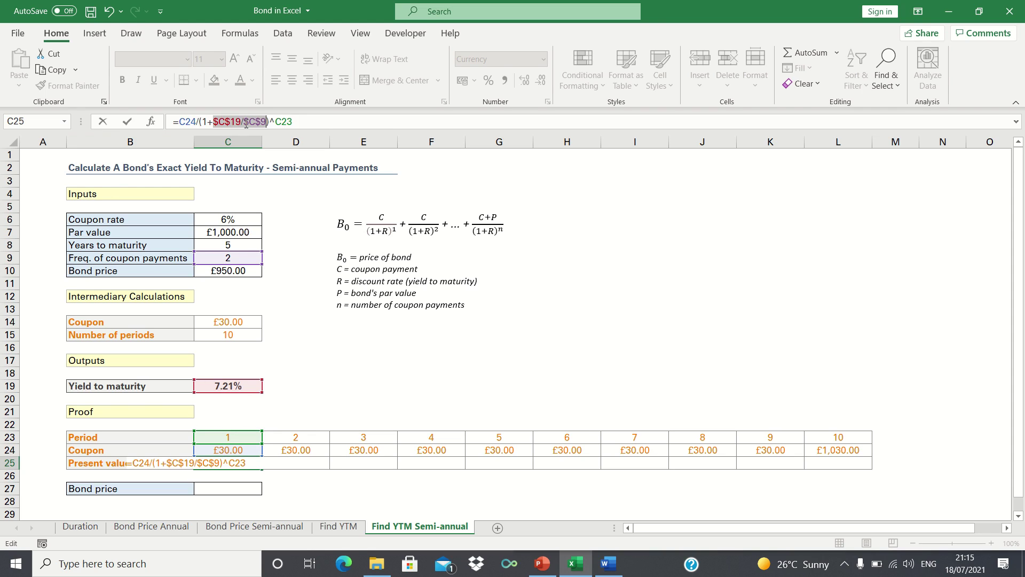
key(Return)
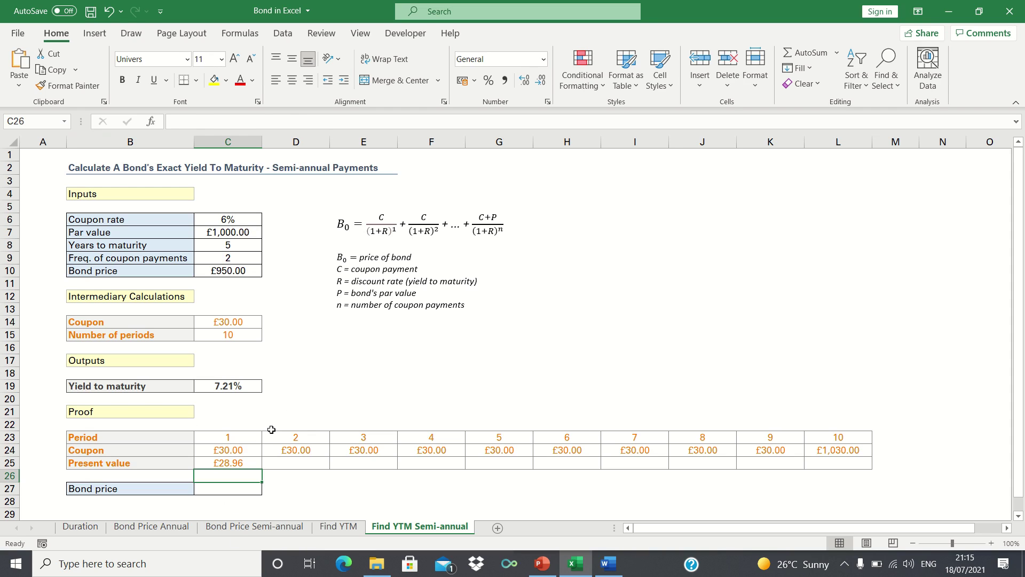
- Copy the present value formula across to L25 for all 10 periods
click(249, 460)
drag(260, 470, 871, 469)
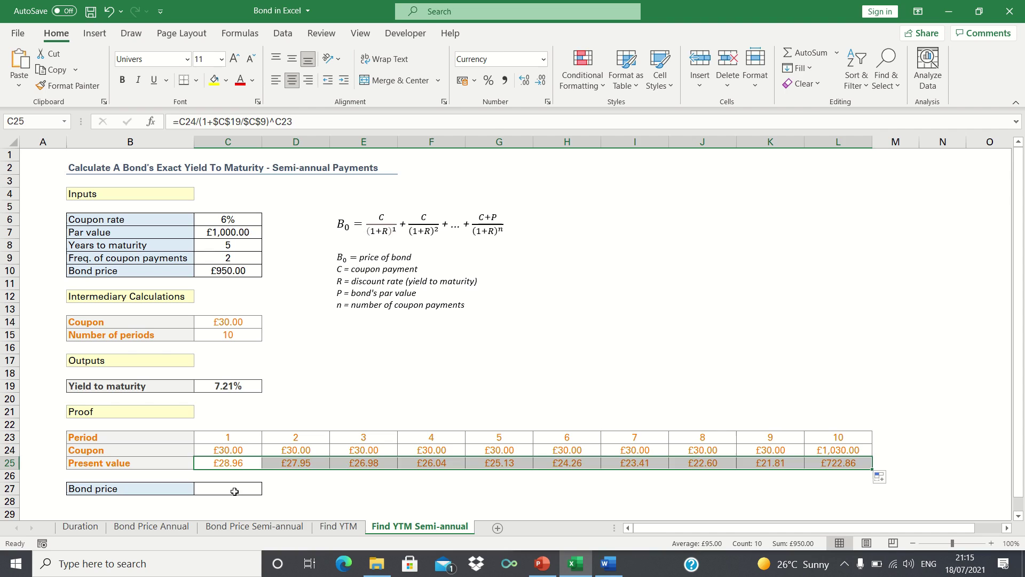
click(230, 488)
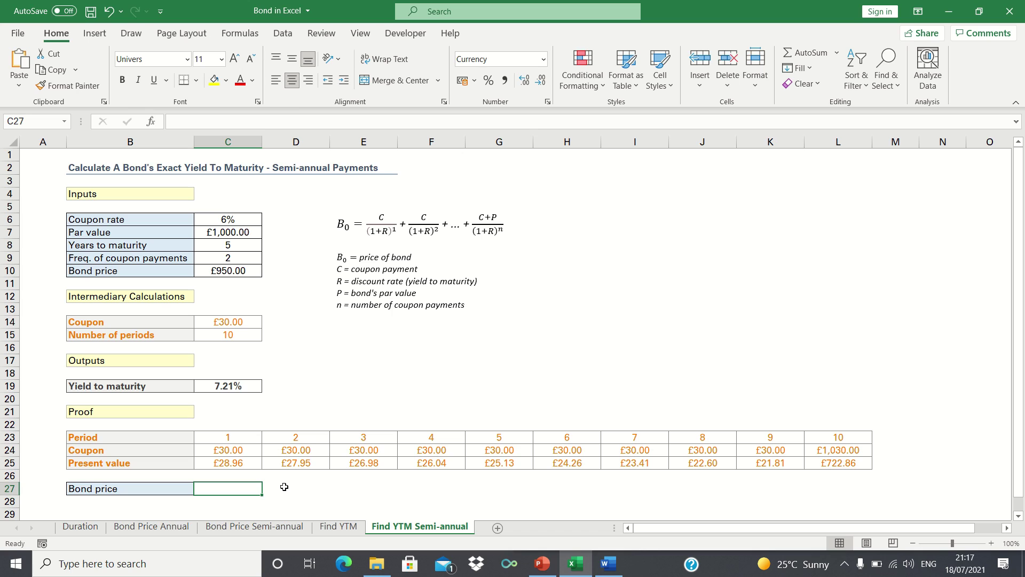
- Enter =SUM(C25:L25) in the Bond price cell C27, showing £950.00
text(=SUM()
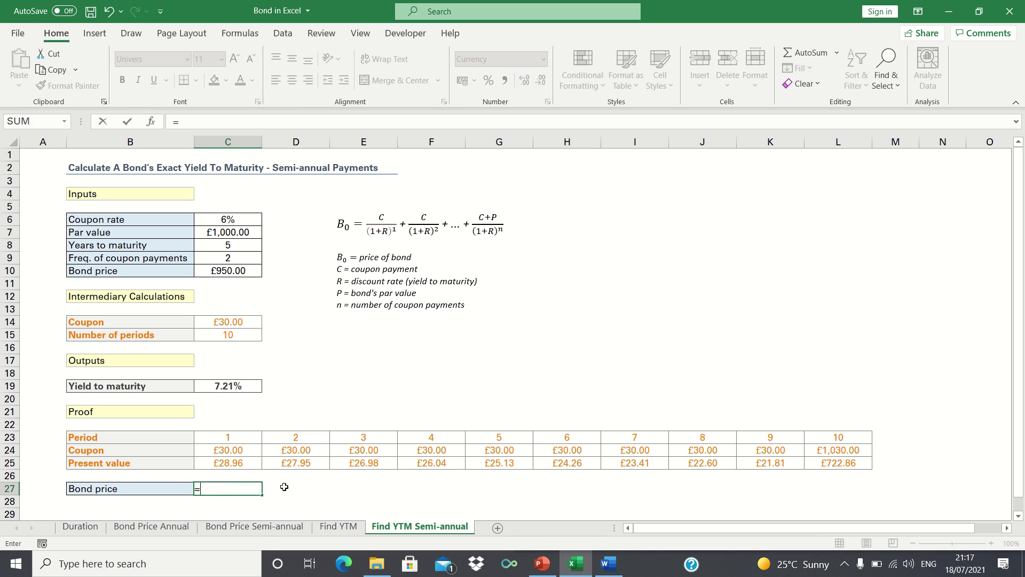
key(Up)
key(Up)
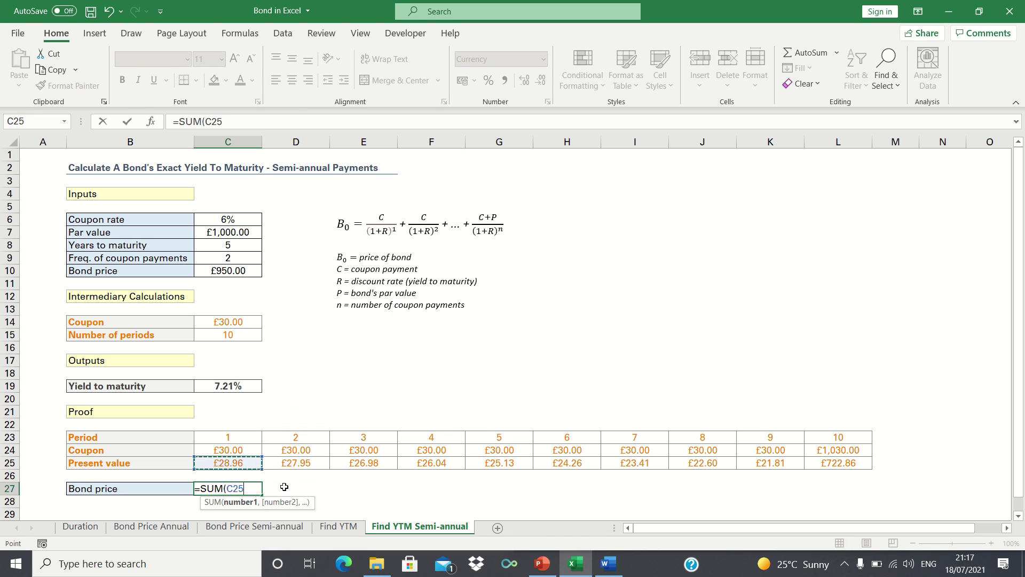
key(ctrl+shift+Right)
text())
key(Return)
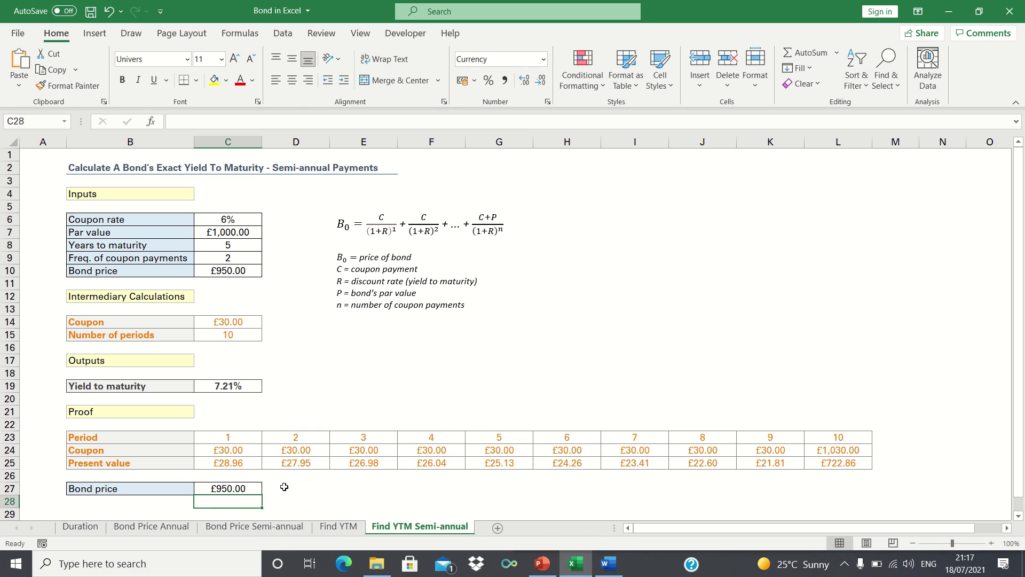
key(Up)
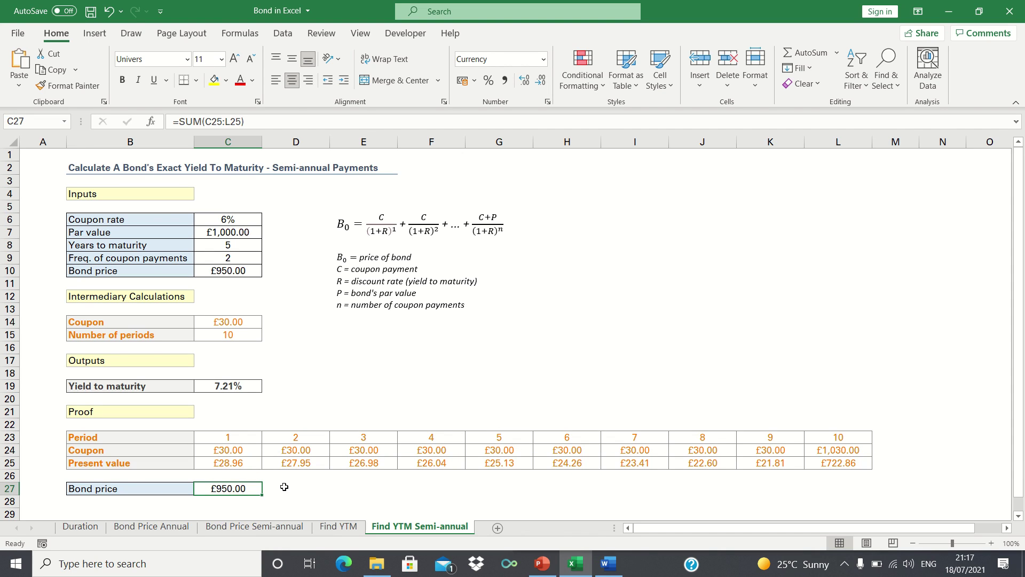